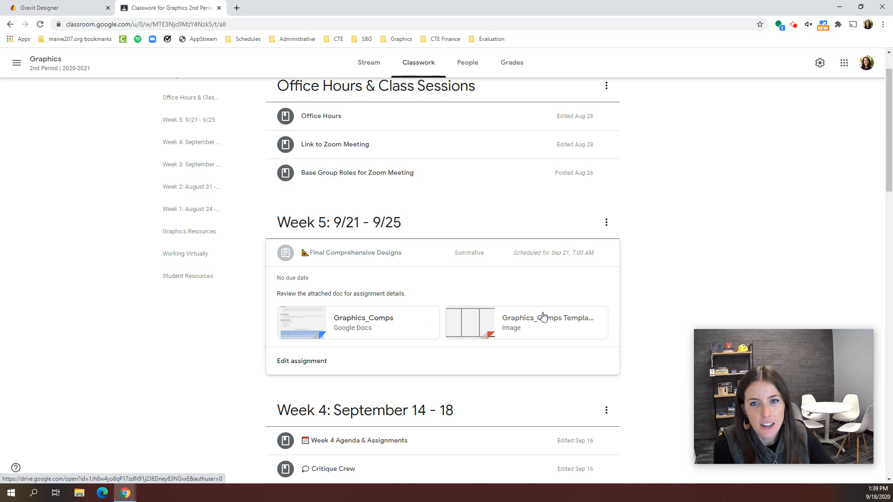
Open the Graphics_Comps Template image from the Final Comprehensive Designs assignment in a new window and download it
left_click(547, 324)
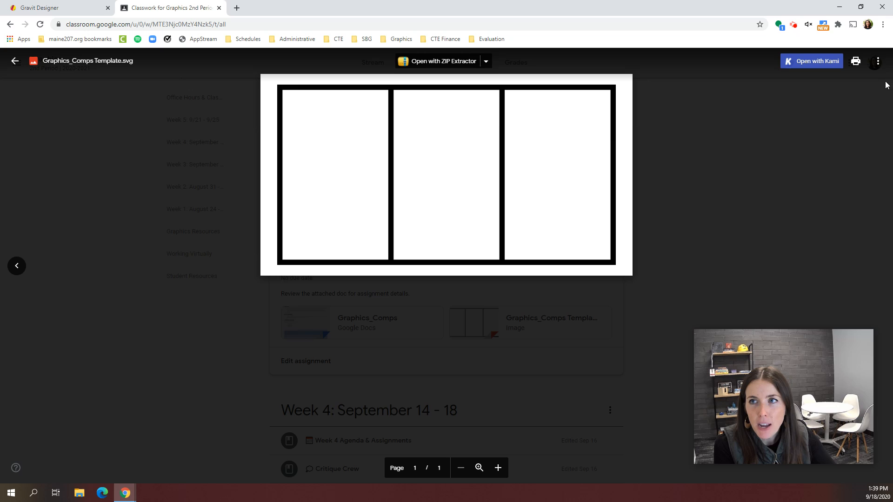
left_click(878, 61)
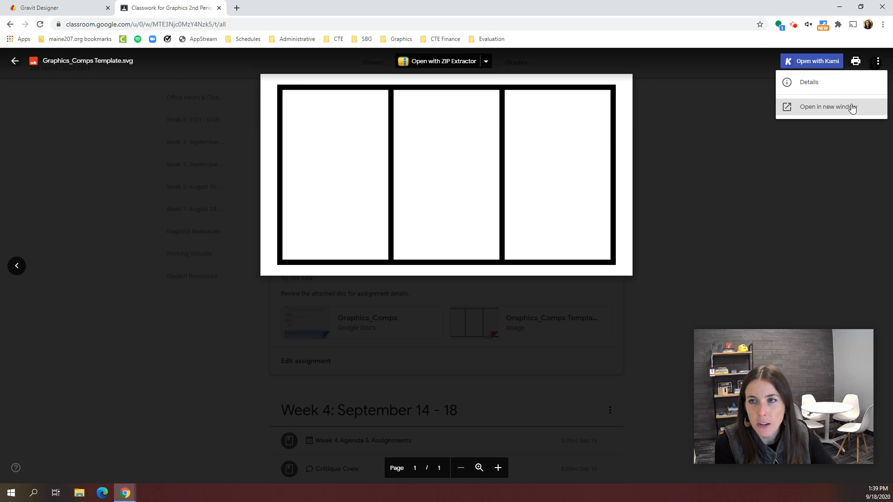
left_click(851, 106)
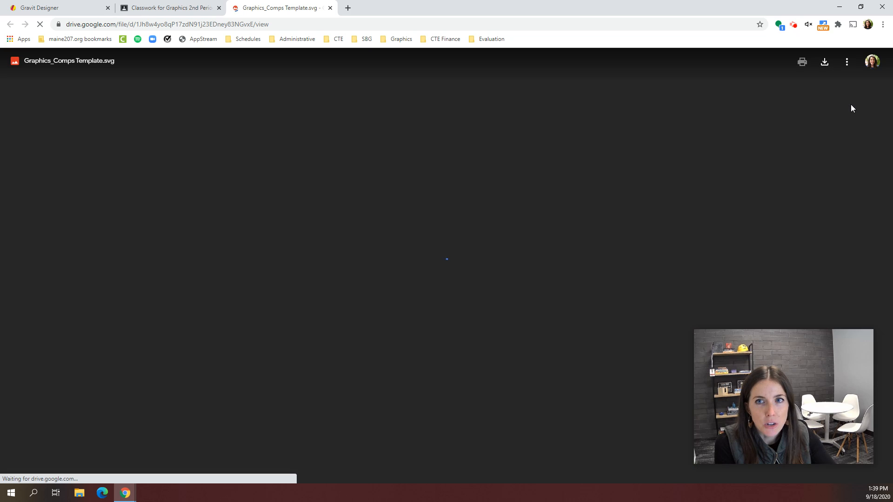
left_click(826, 64)
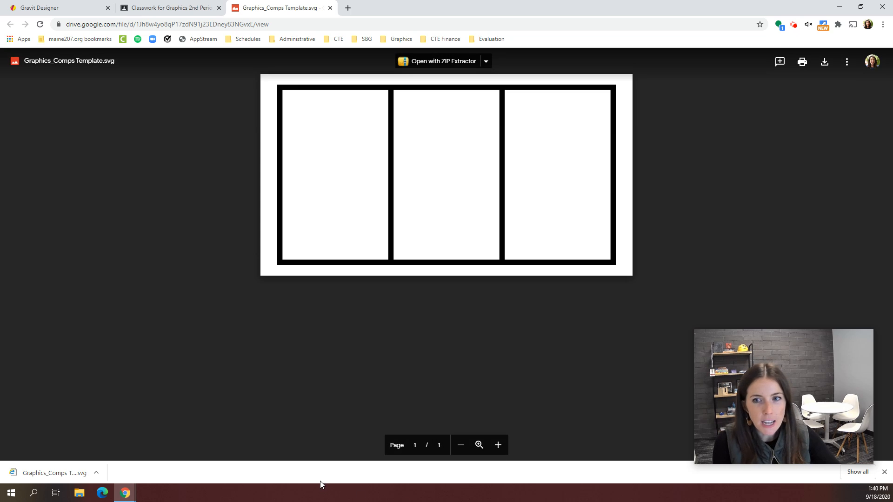
Switch to Gravit Designer, dismiss the desktop install offer and open the downloaded Graphics_Comps Template (2) file from the computer
left_click(348, 8)
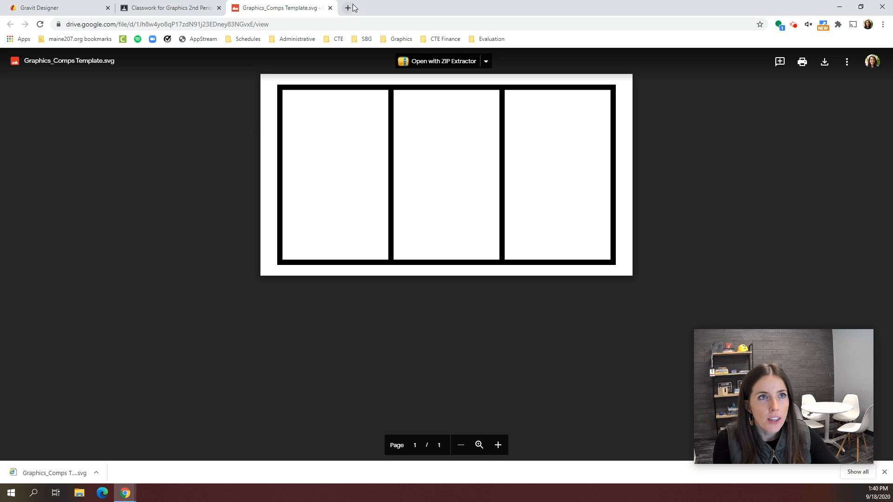
left_click(442, 8)
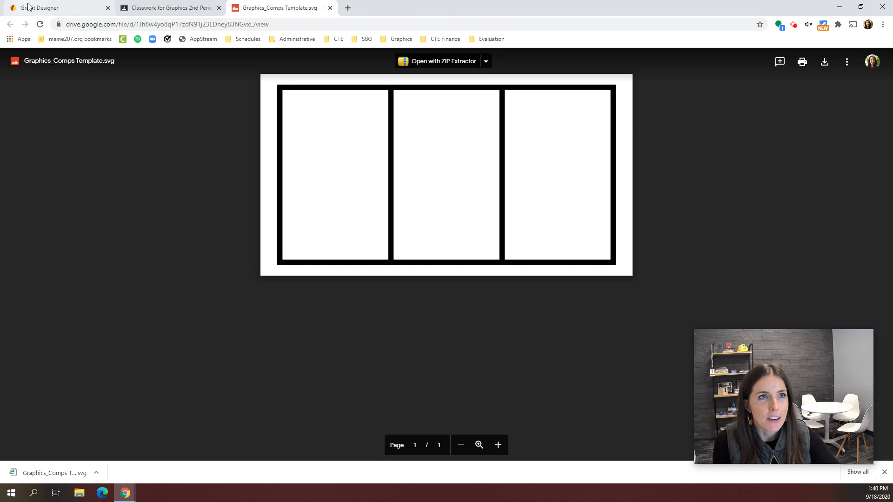
left_click(55, 12)
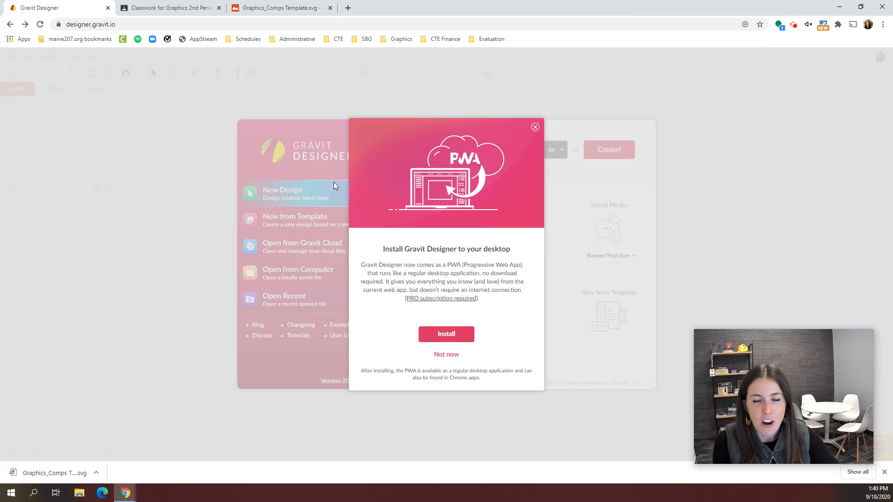
left_click(535, 128)
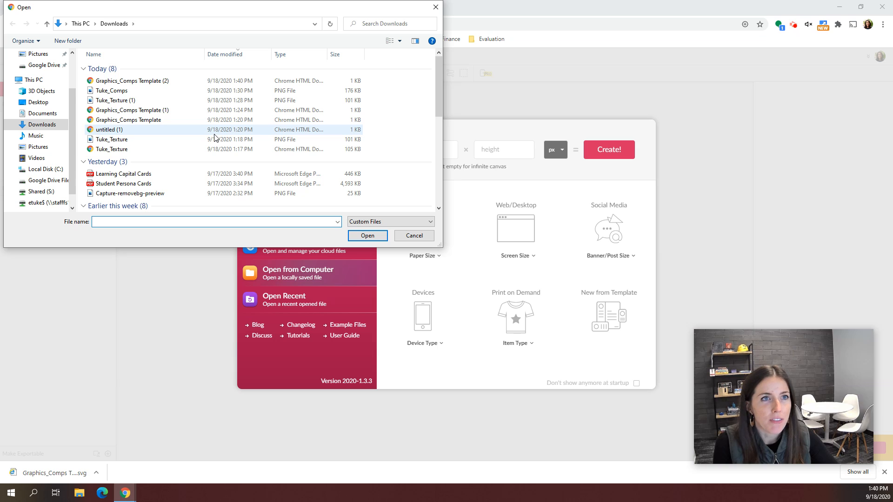
left_click(143, 83)
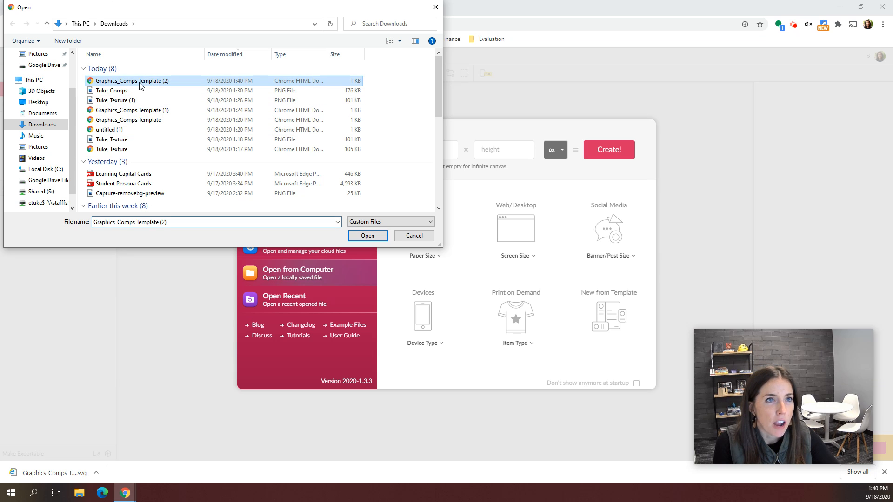
left_click(368, 236)
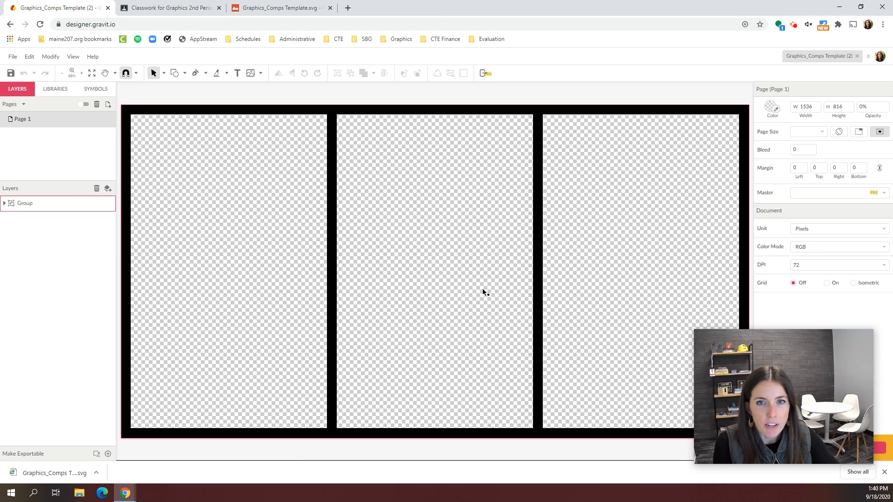
Move the unlocked three-panel template group down the page, and undo the move
left_click_drag(486, 288, 447, 269)
scroll(445, 272, "down", 3)
scroll(439, 270, "up", 3)
left_click(434, 273)
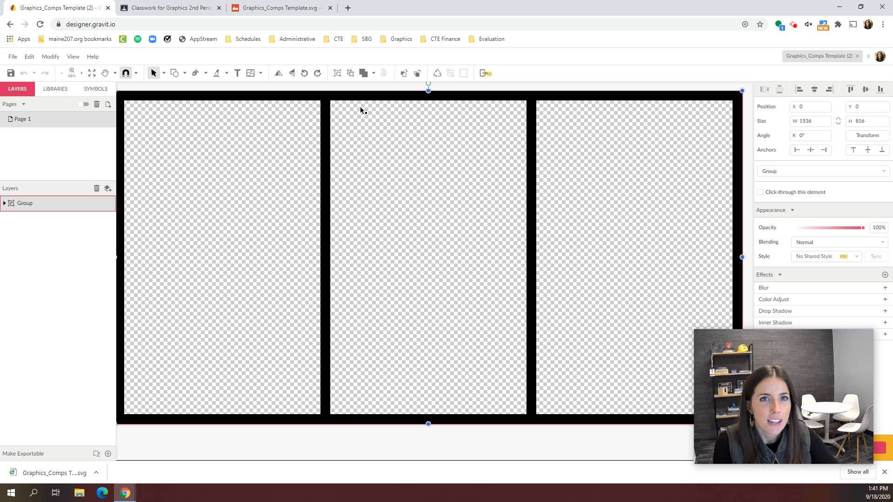
left_click_drag(386, 104, 361, 204)
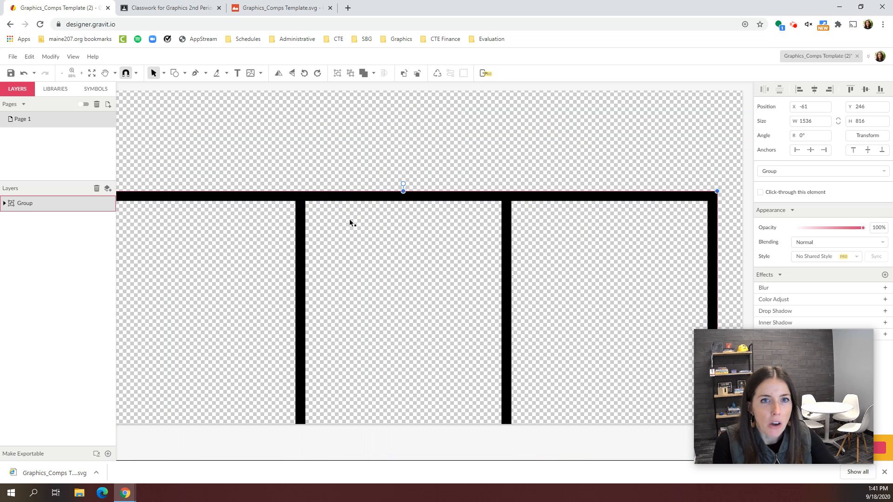
key("ctrl+z")
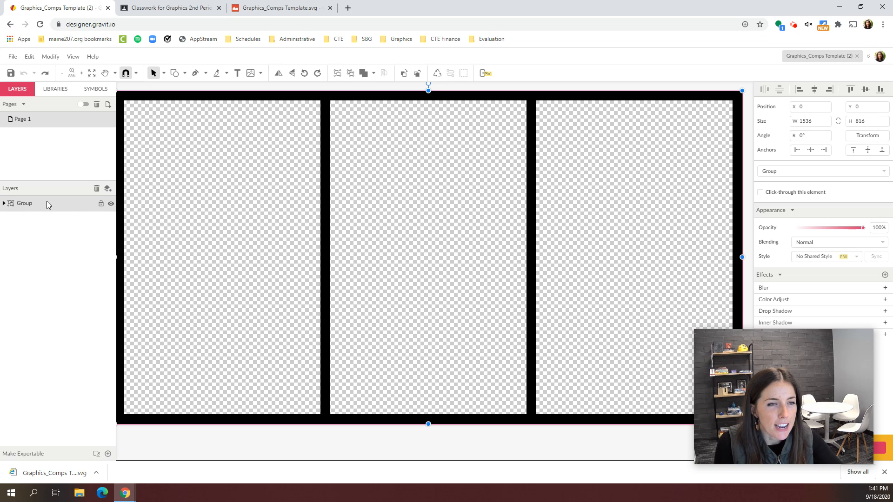
Lock the template's Group layer and test on the canvas whether the frame can still be moved
left_click(101, 205)
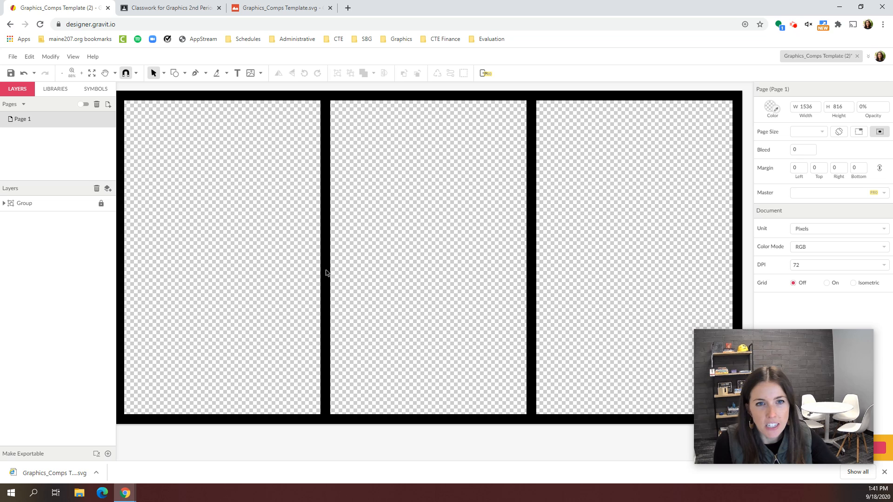
left_click_drag(324, 254, 351, 354)
left_click_drag(656, 208, 427, 321)
left_click_drag(379, 197, 302, 291)
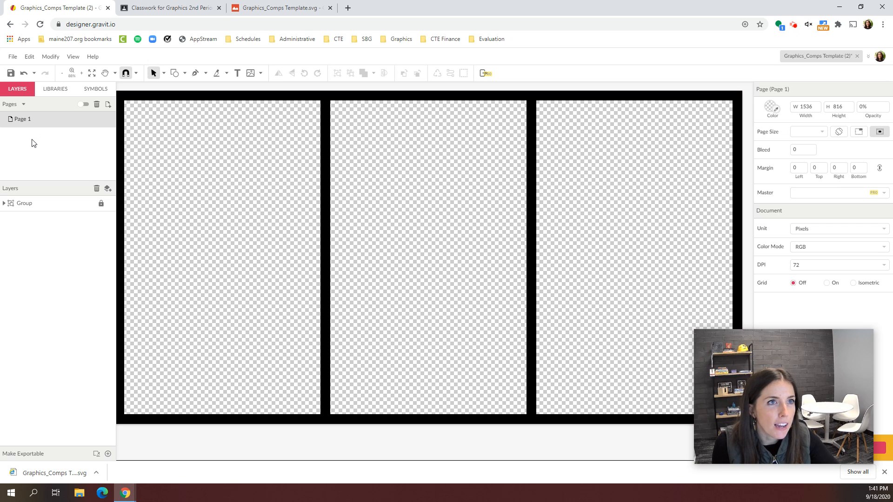
left_click(13, 56)
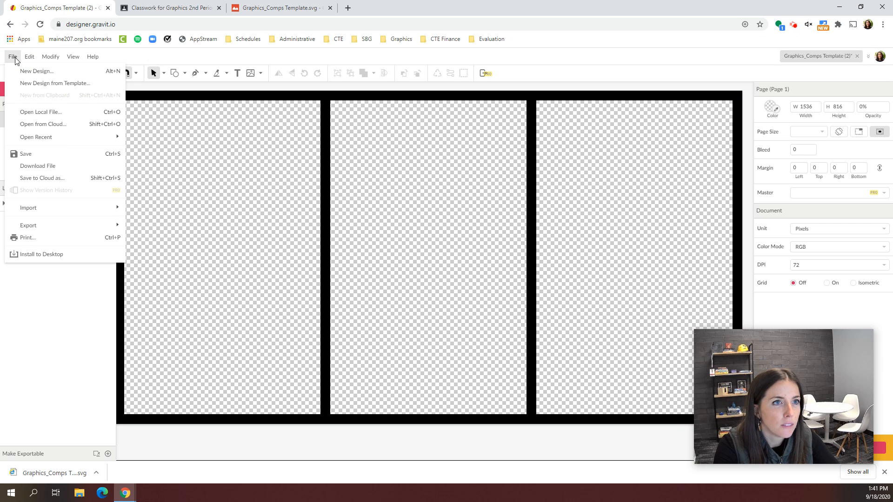
left_click(11, 25)
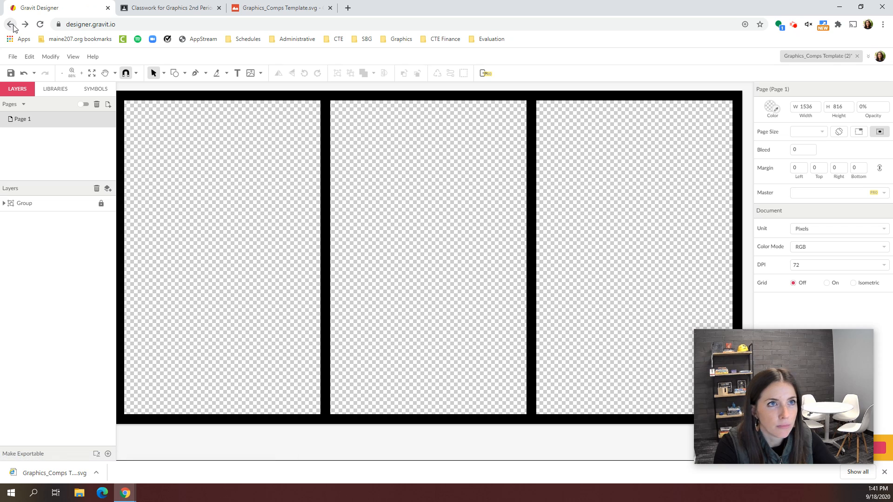
left_click(88, 25)
key("Return")
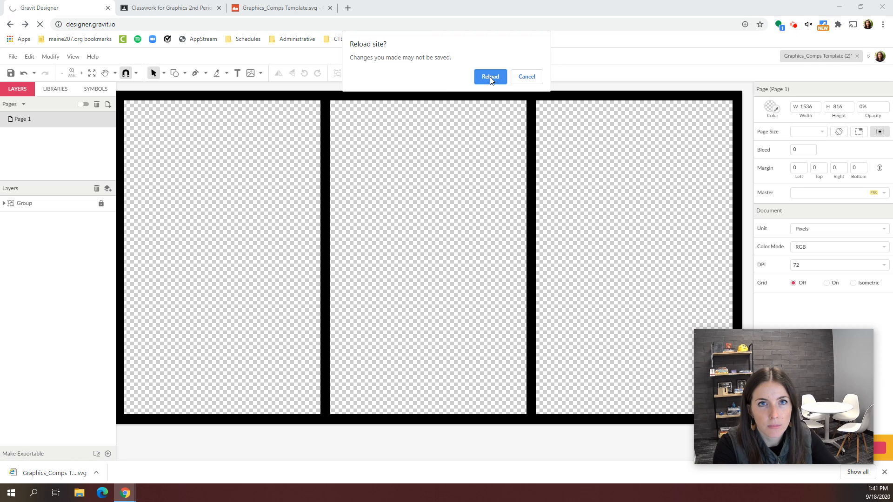
left_click(530, 77)
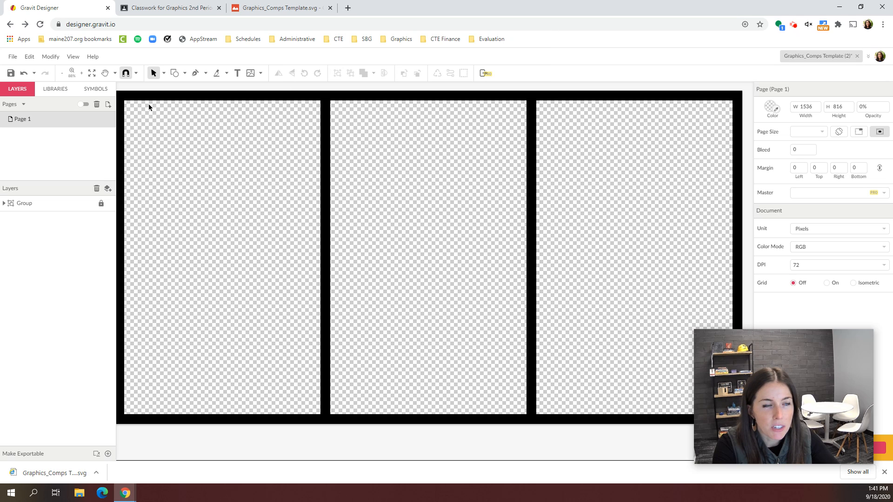
Save the template design to Gravit Cloud, naming it with the owner's last name followed by "_Comps"
left_click(10, 73)
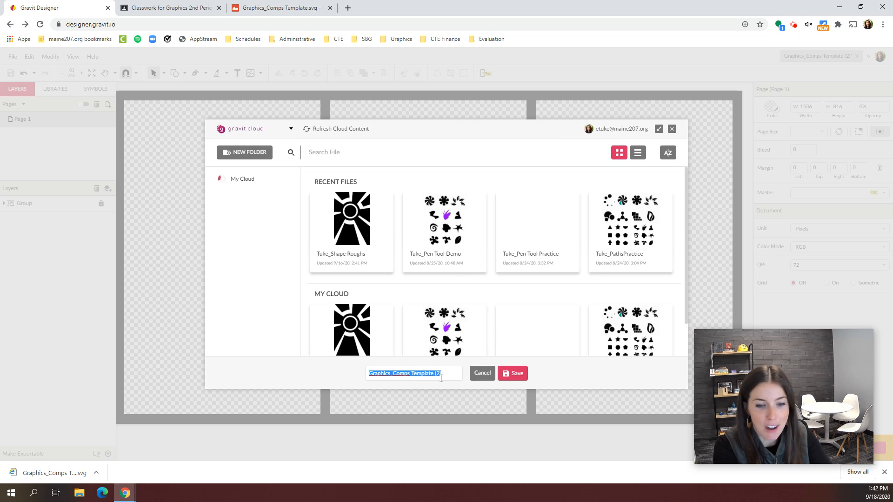
type("Tuke_Comps")
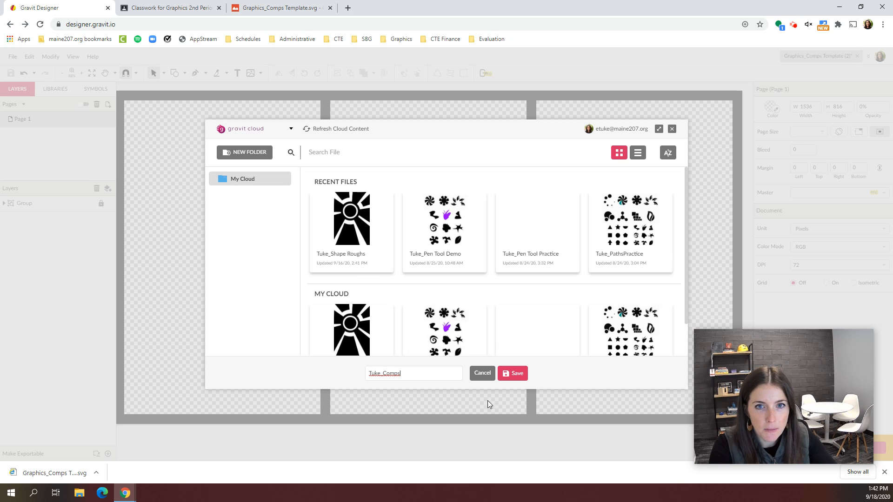
left_click(515, 372)
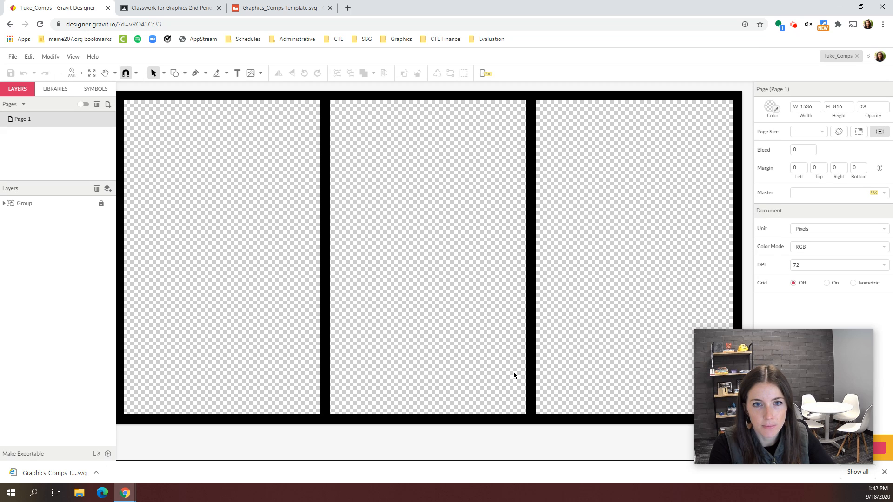
Open the recently used Shape Roughs design alongside the comps template
left_click(13, 56)
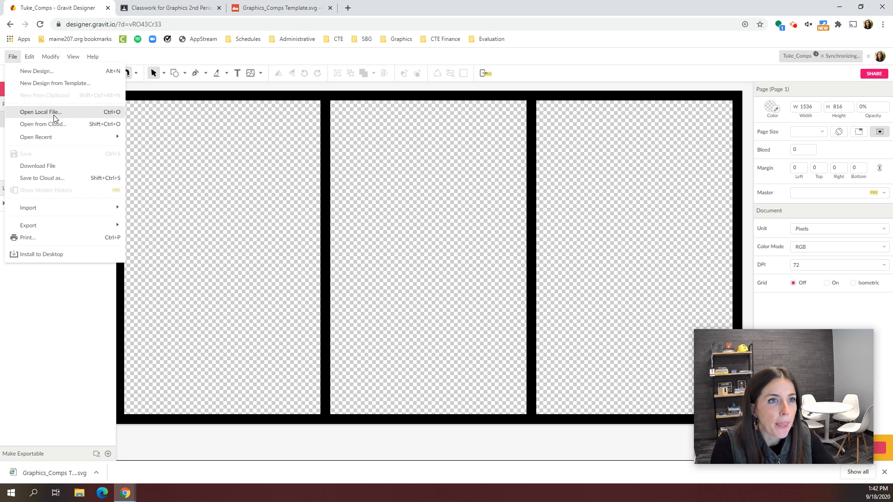
mouse_move(58, 136)
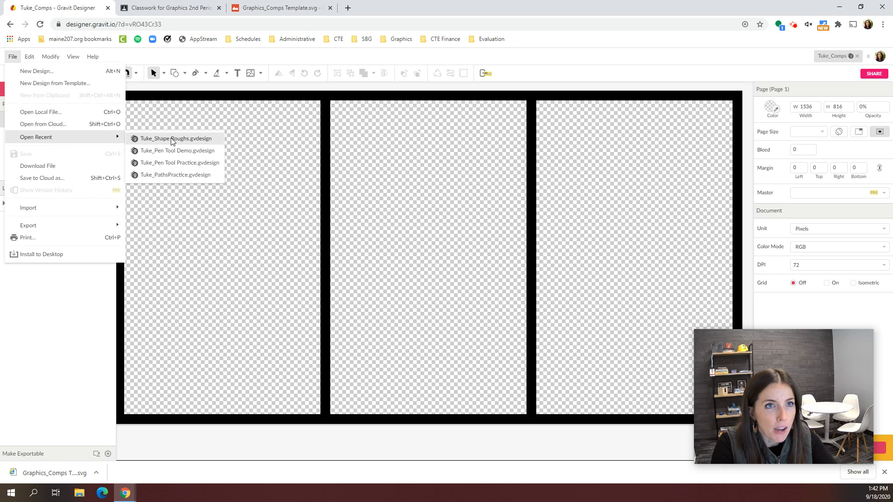
left_click(173, 139)
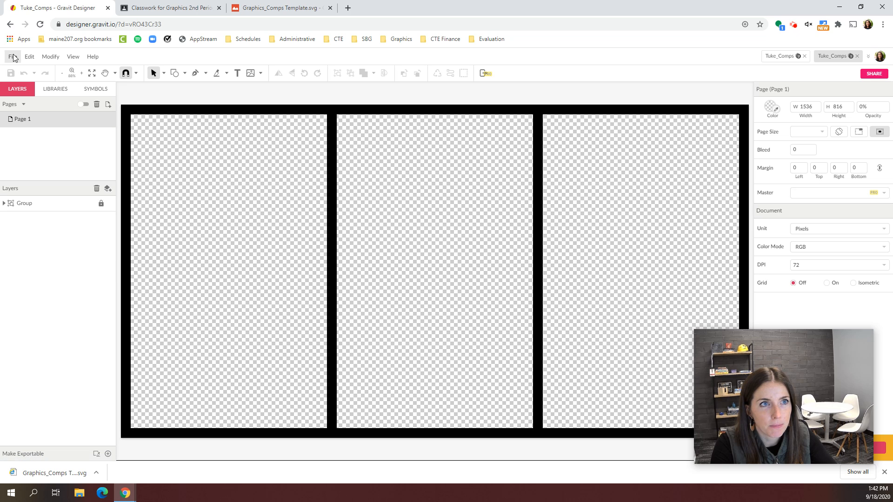
left_click(13, 56)
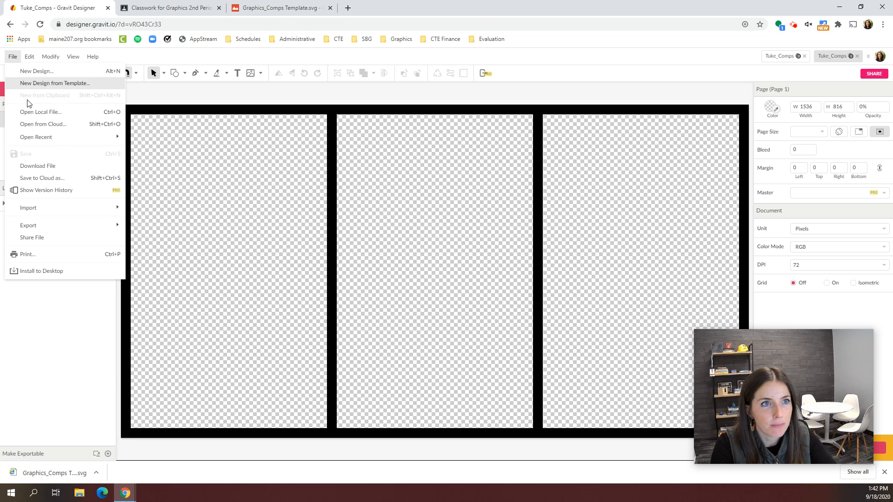
mouse_move(90, 139)
left_click(157, 152)
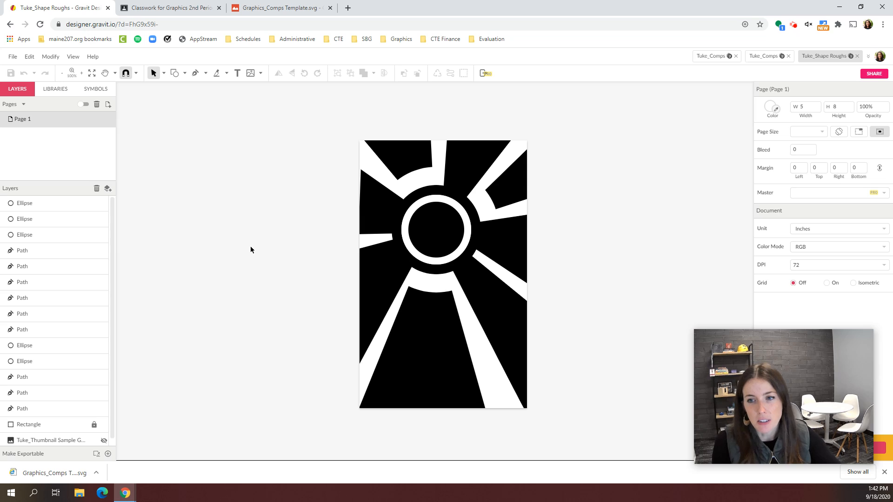
Export the Shape Roughs design as a PNG image
left_click(13, 56)
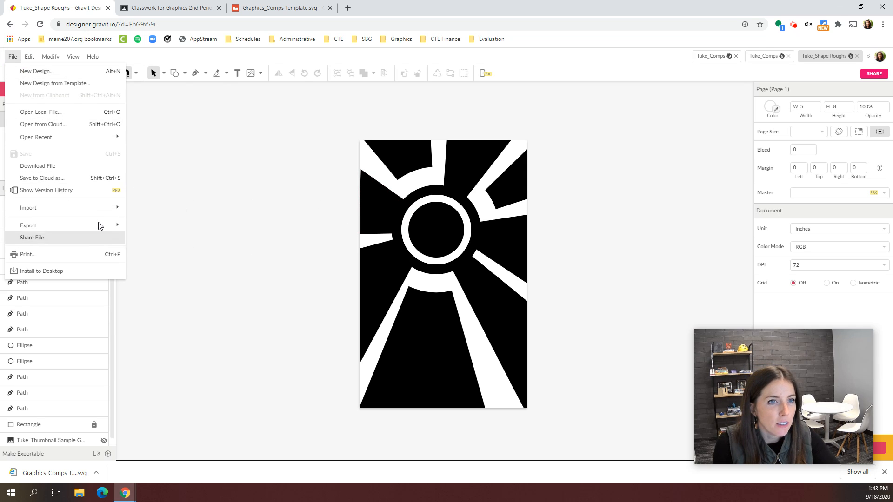
mouse_move(100, 225)
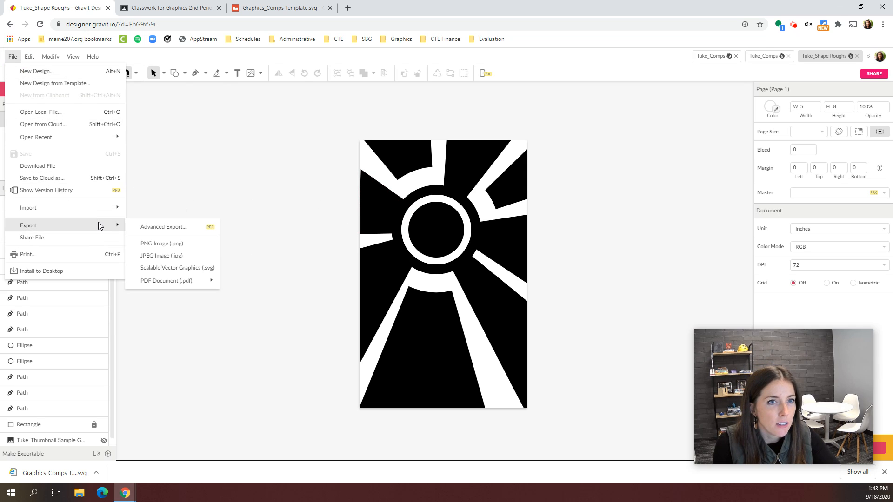
left_click(164, 245)
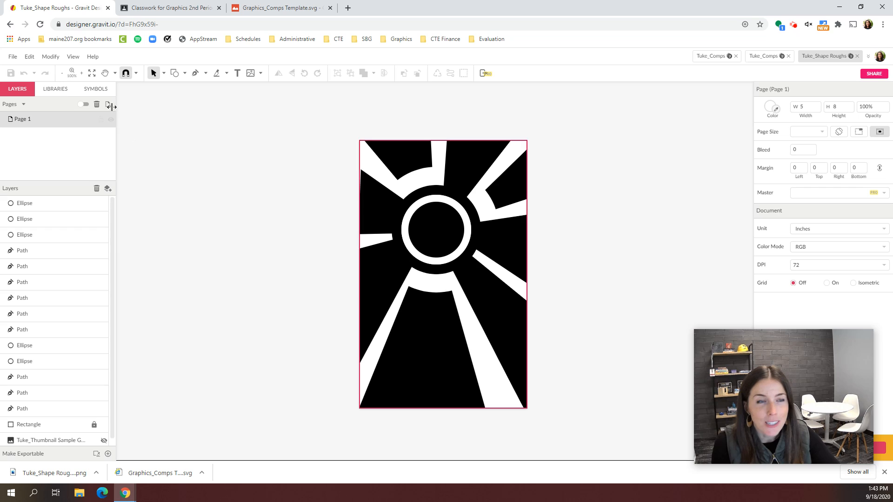
Switch back to the recent comps design and place the exported "Shape Roughs (1)" PNG image in it
left_click(11, 57)
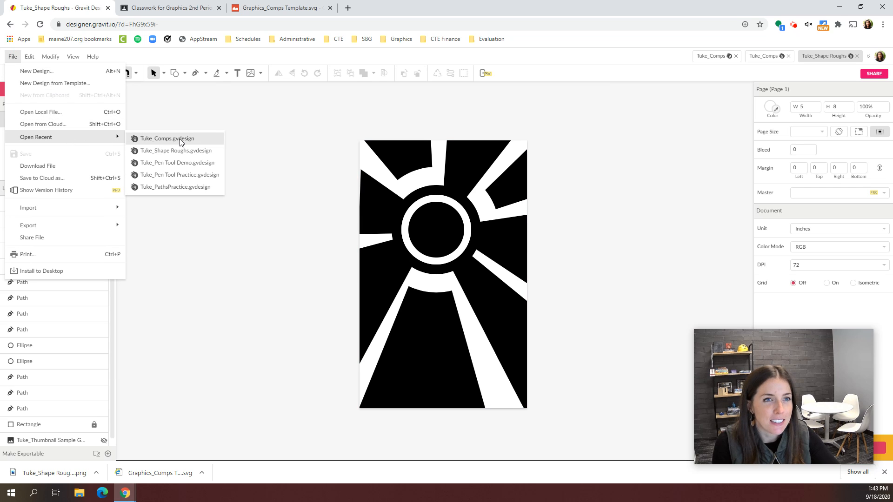
left_click(173, 138)
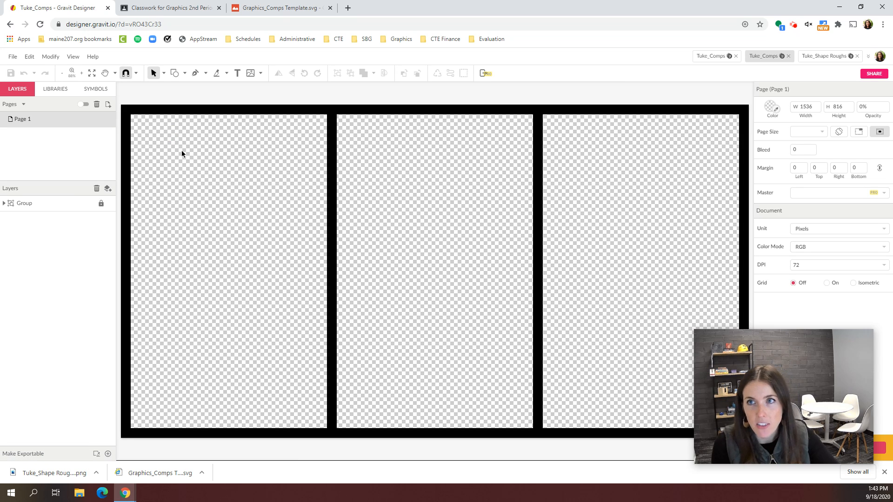
left_click(12, 56)
mouse_move(55, 210)
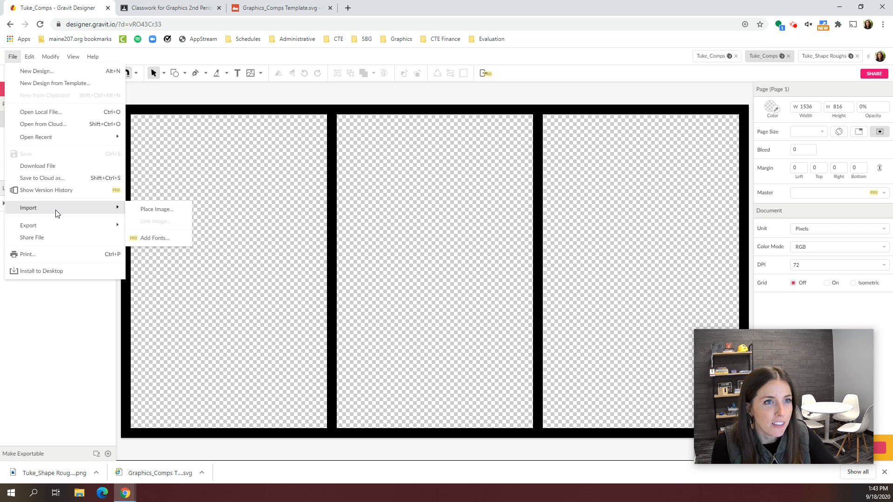
left_click(145, 212)
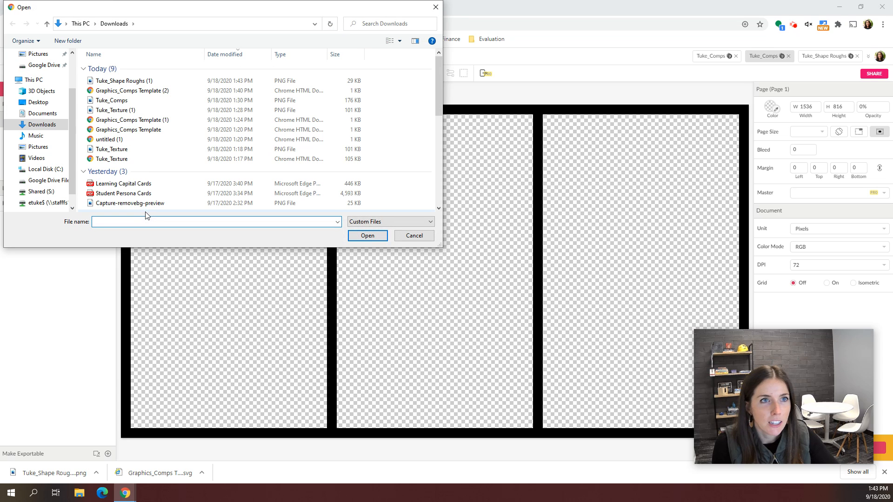
left_click(132, 82)
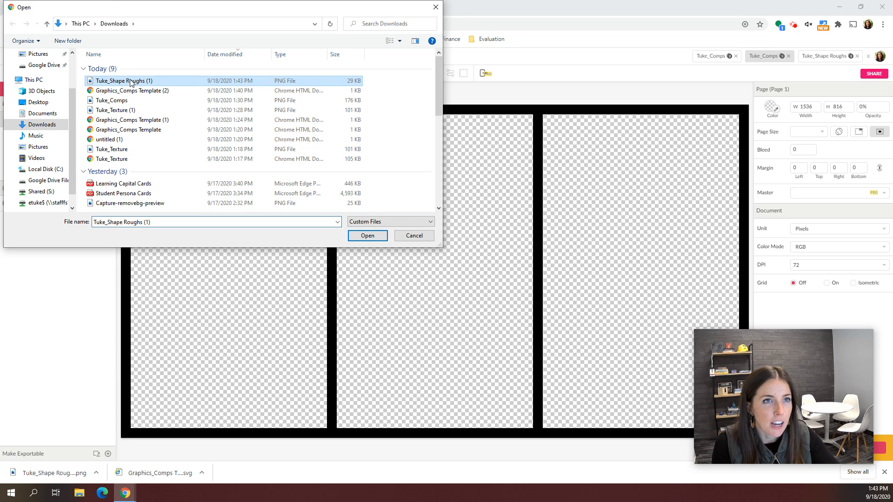
left_click(365, 236)
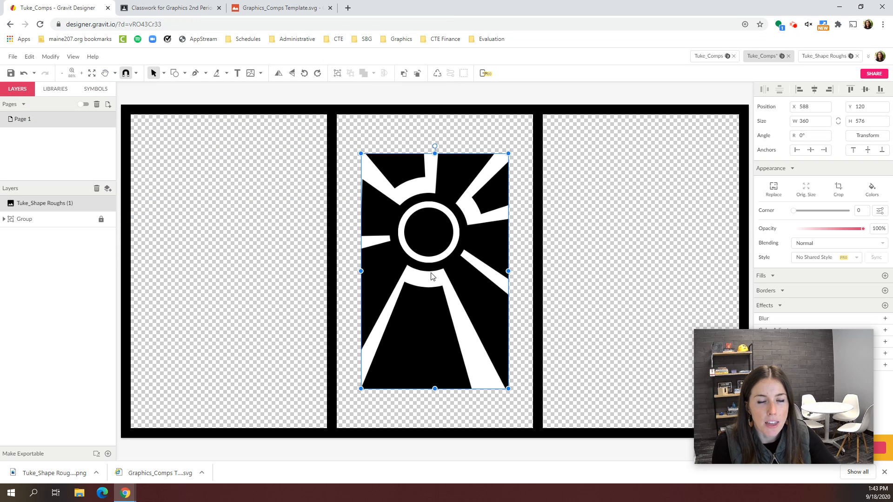
Align the sunburst image with the middle panel's upper-left corner and scale it proportionally to about 481 × 770 px to fill the panel
left_click_drag(430, 272, 408, 237)
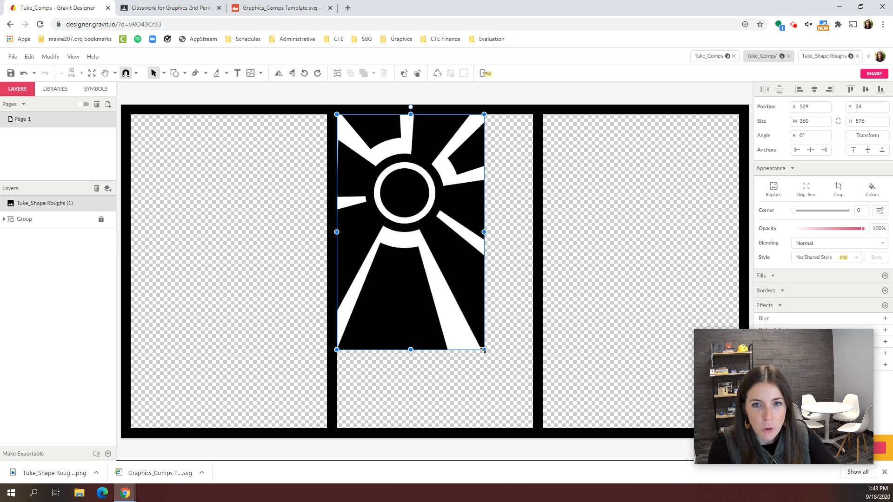
left_click_drag(483, 350, 529, 430)
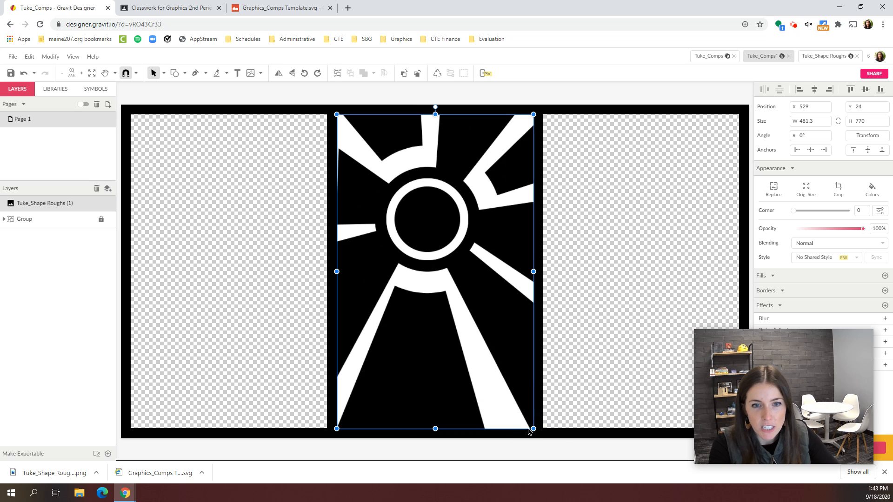
left_click(640, 307)
left_click(494, 315)
left_click(604, 298)
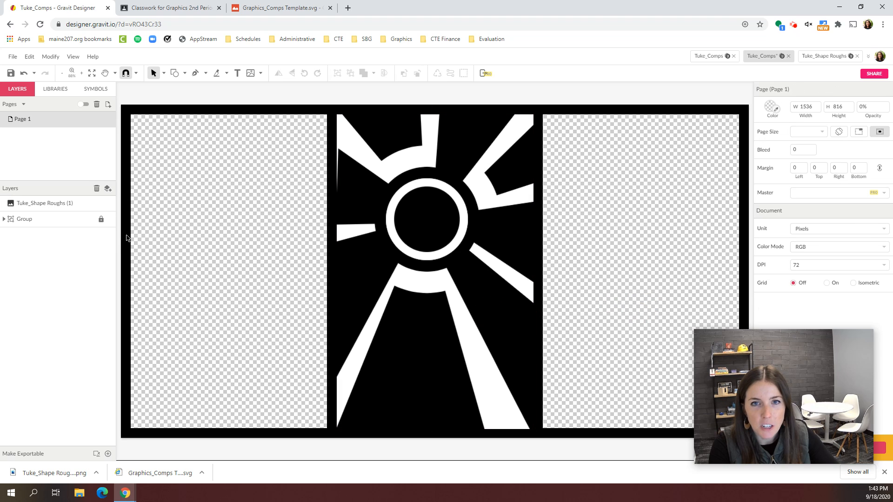
Nudge the sunburst image to X 526, Y 25 and send it behind the locked frame group
left_click(424, 235)
key("Left")
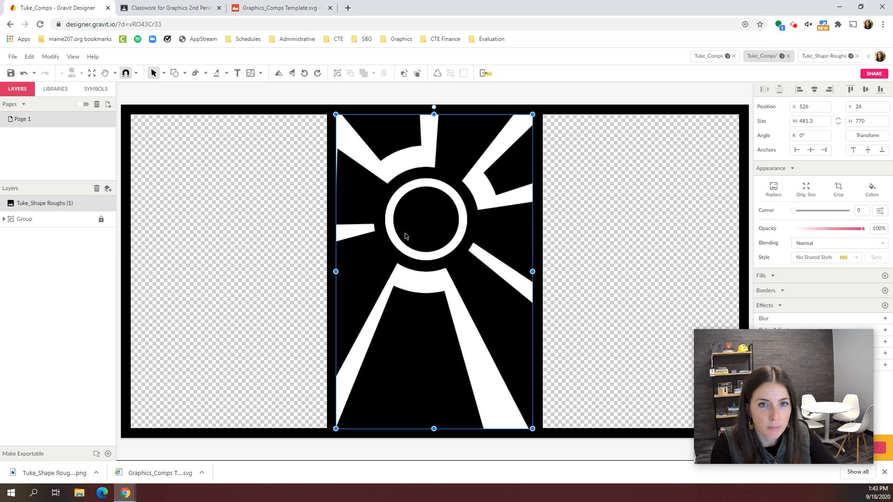
key("ctrl+Down")
key("Down")
left_click(179, 225)
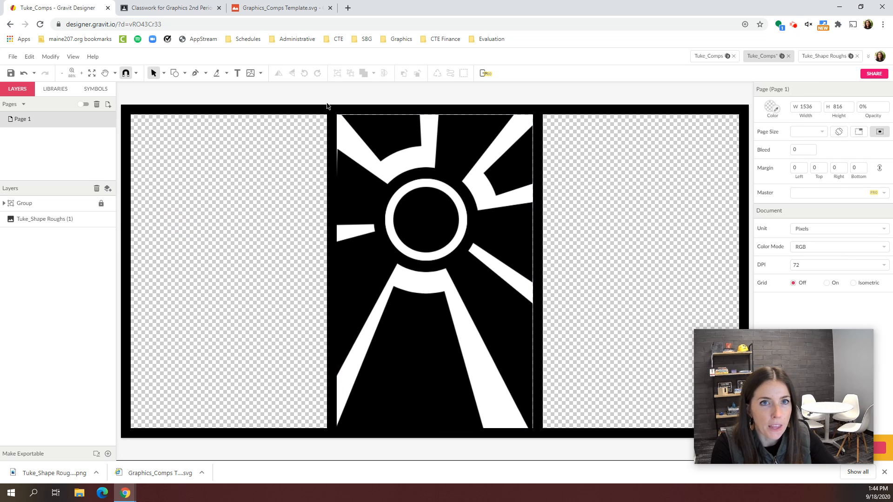
Enlarge the sunburst image slightly from both upper corners so its edges tuck under the middle panel's frame
left_click(447, 180)
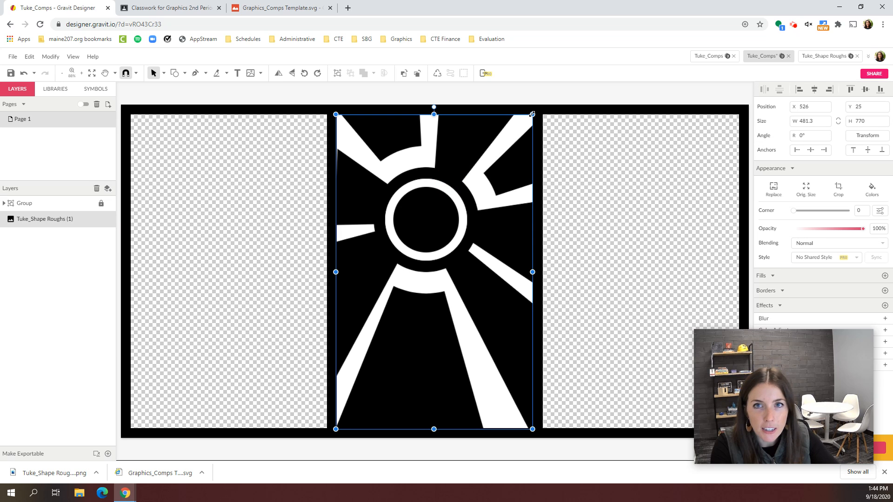
left_click_drag(533, 115, 534, 113)
left_click(574, 88)
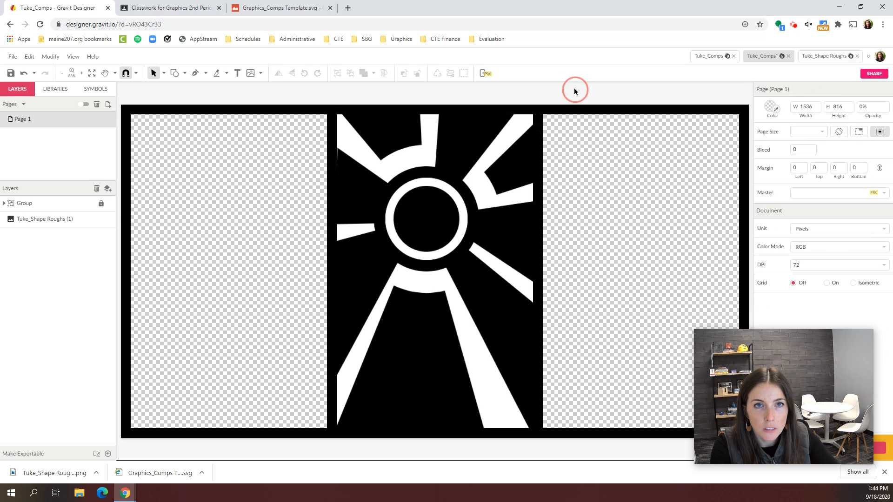
left_click(377, 217)
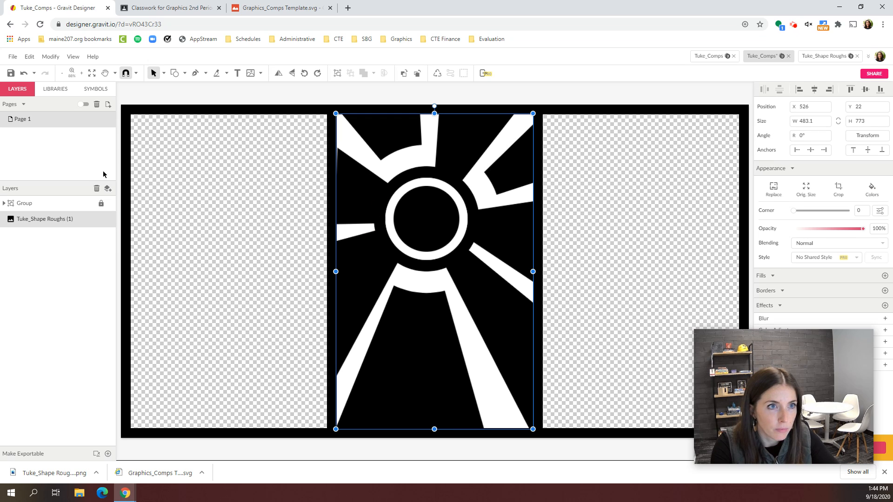
left_click(332, 101)
left_click(376, 142)
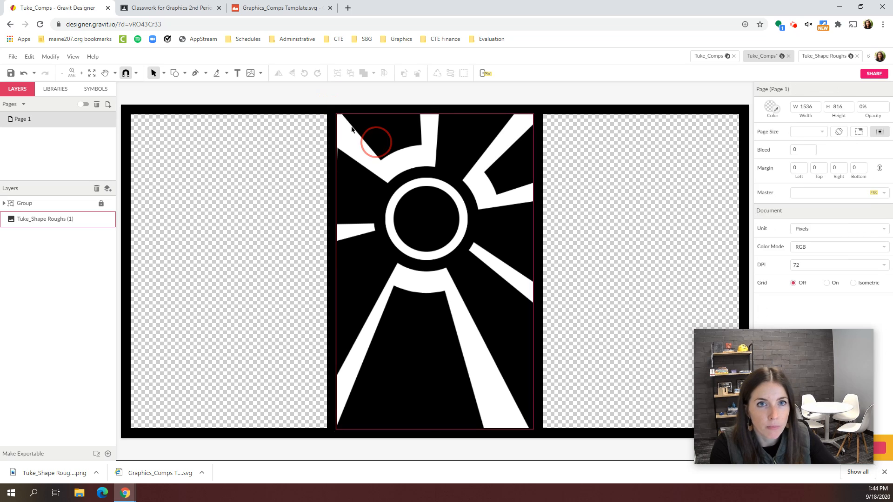
left_click_drag(336, 114, 334, 110)
left_click(324, 94)
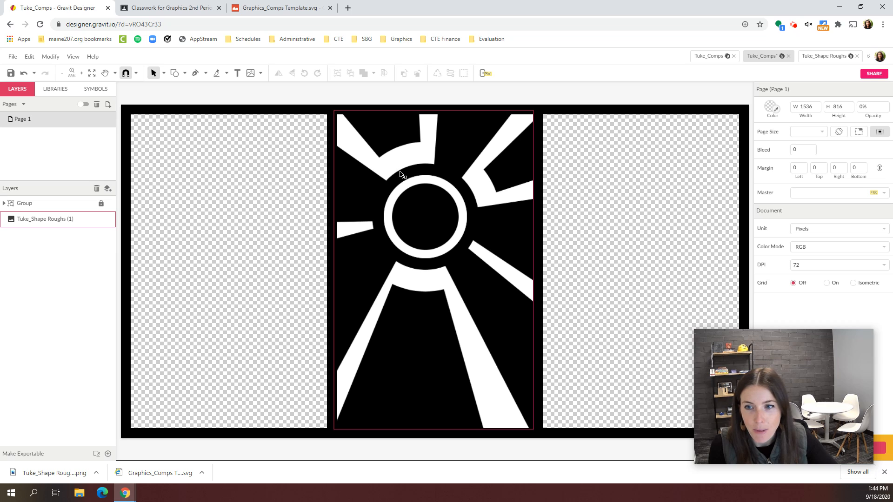
Import the "Texture (1)" PNG image from Downloads into the comps design
left_click(13, 59)
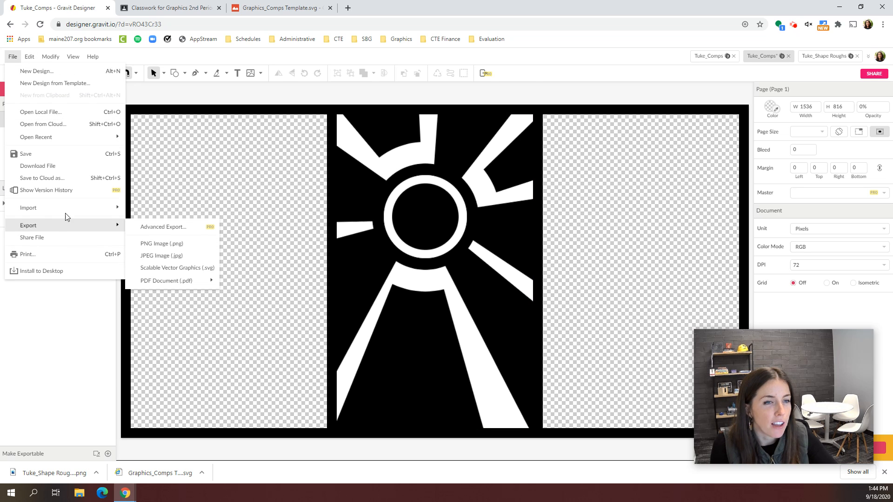
mouse_move(85, 213)
left_click(142, 210)
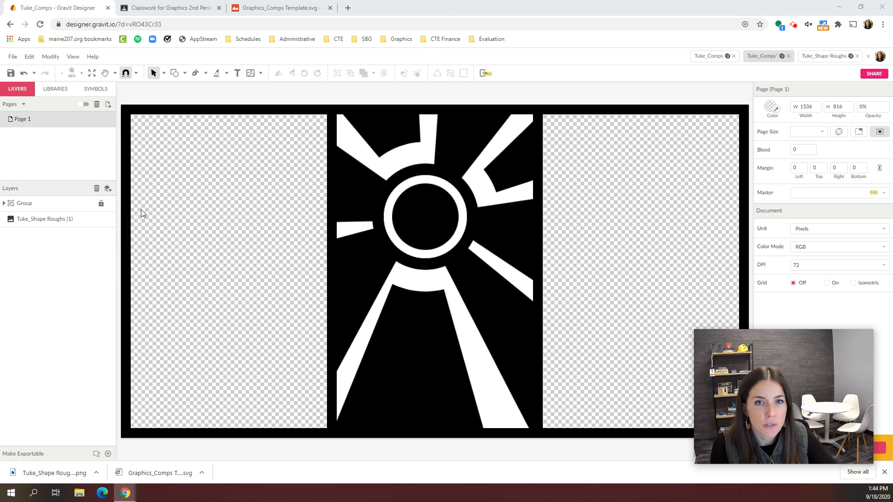
left_click(127, 111)
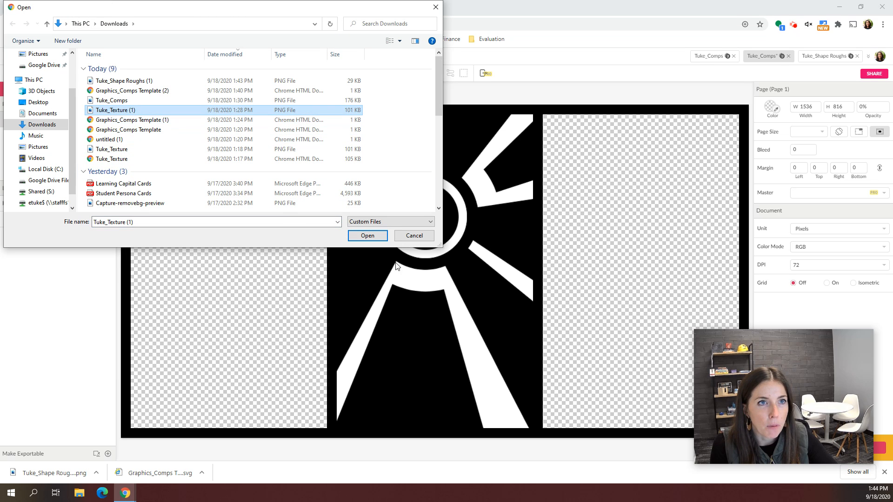
left_click(368, 236)
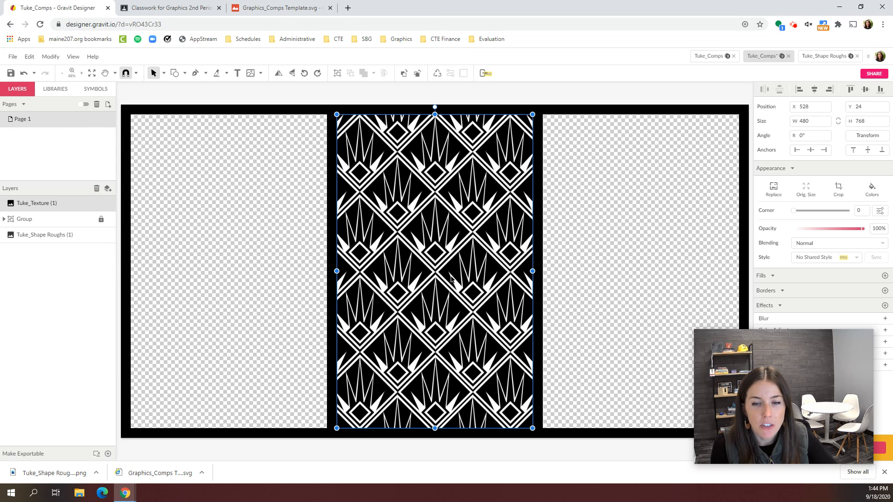
Move the texture image into the first panel at X 23, Y 20.5 and enlarge it slightly to fill the panel
left_click_drag(306, 282, 246, 278)
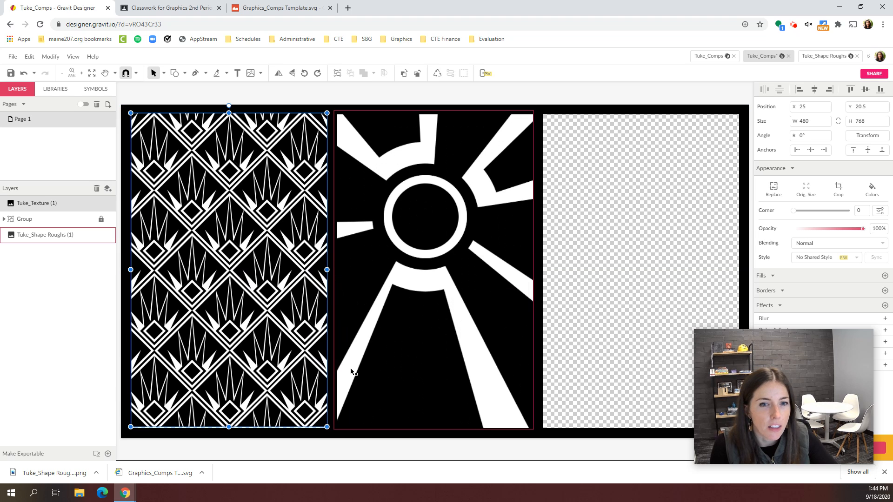
key("Left")
key("Left")
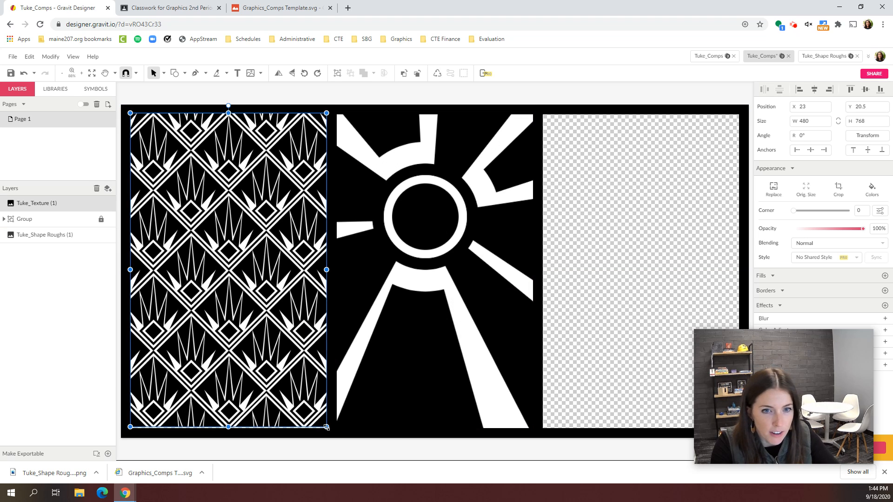
left_click_drag(327, 428, 328, 429)
left_click(602, 325)
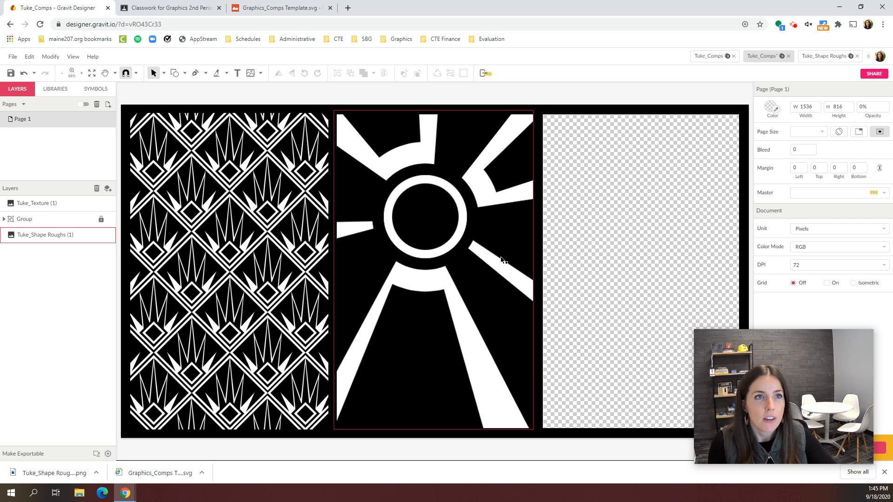
Save the comps design and export it as a PNG image
left_click(10, 74)
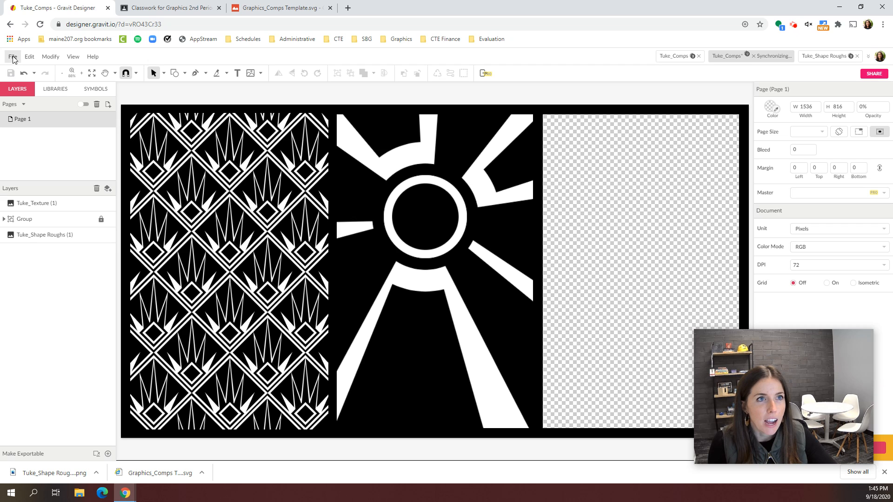
left_click(12, 56)
mouse_move(61, 227)
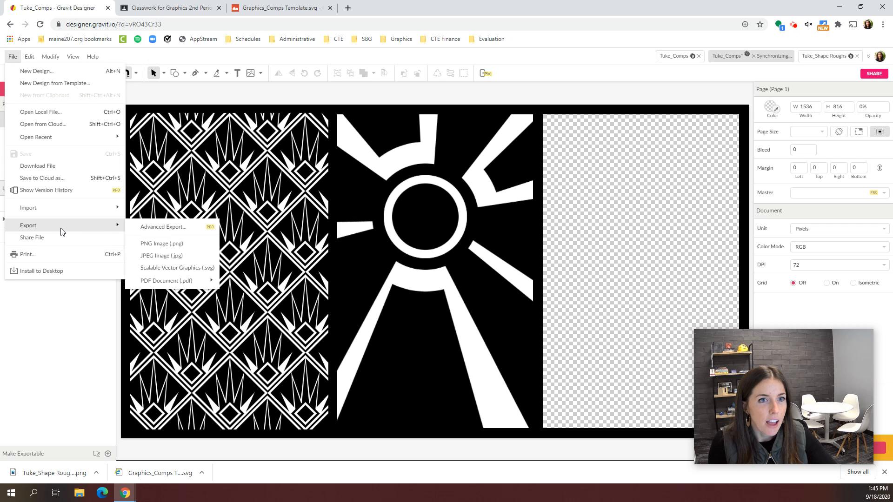
left_click(177, 245)
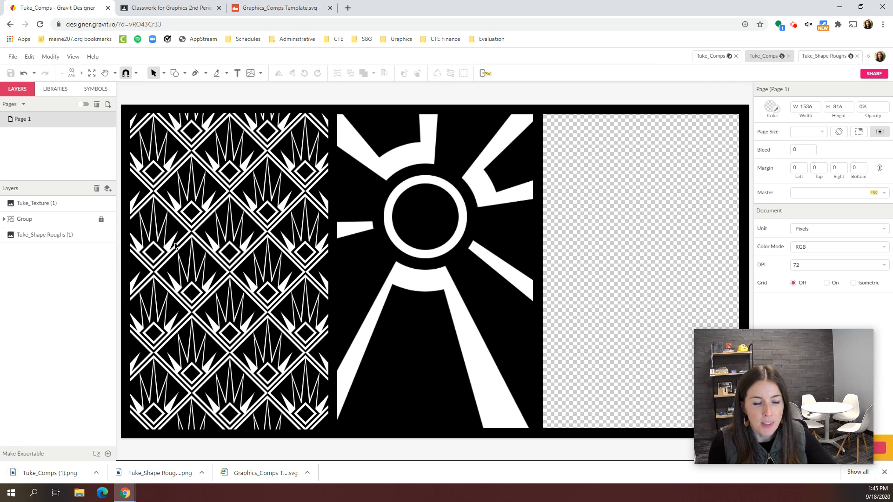
left_click(177, 246)
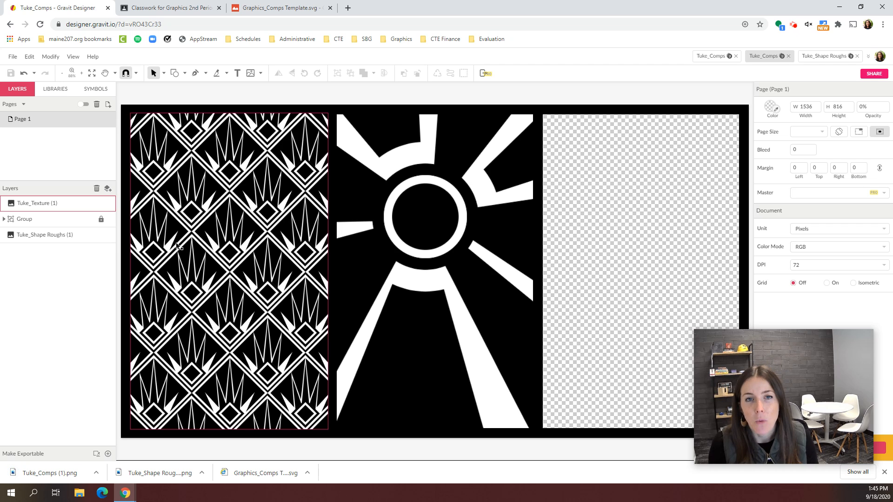